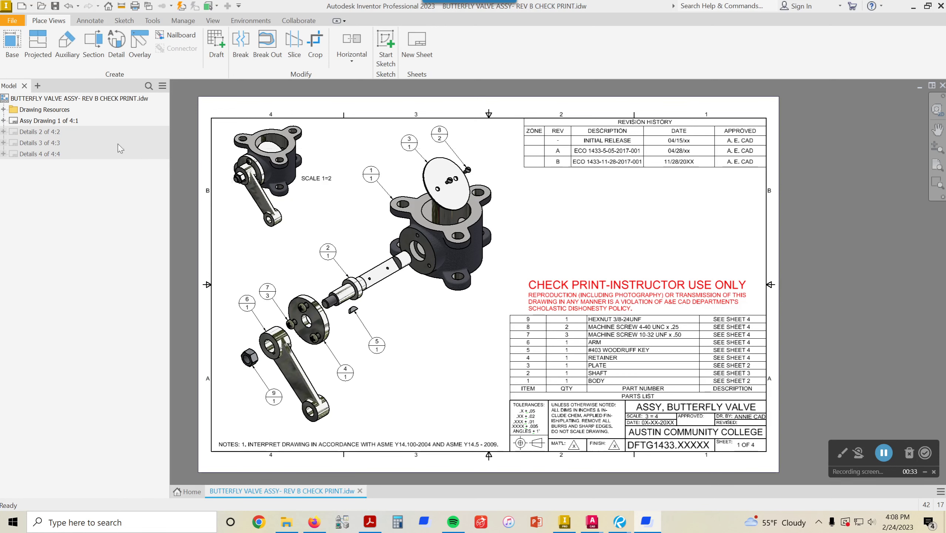
Review the detail sheets 2, 3 and 4 of the butterfly valve drawing, ending back on the Assy Drawing sheet
double_click(35, 134)
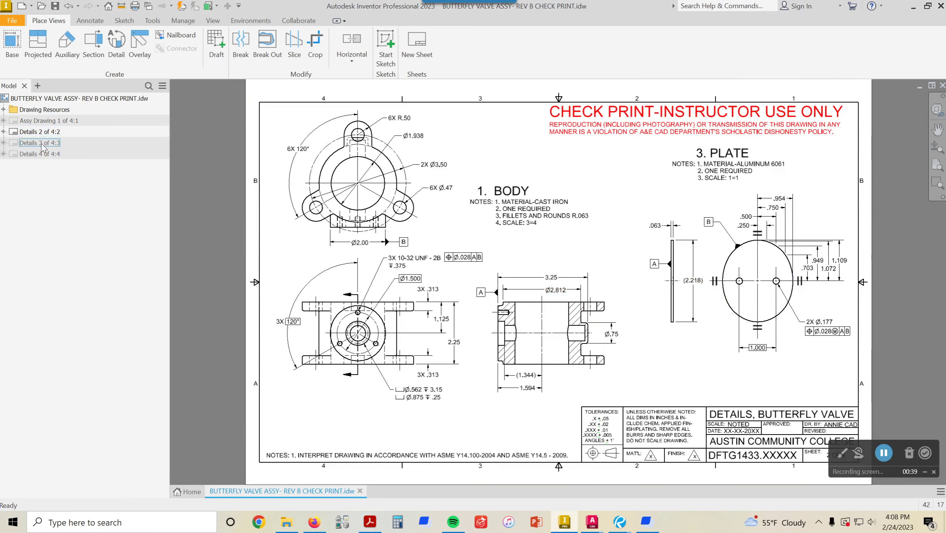
double_click(43, 145)
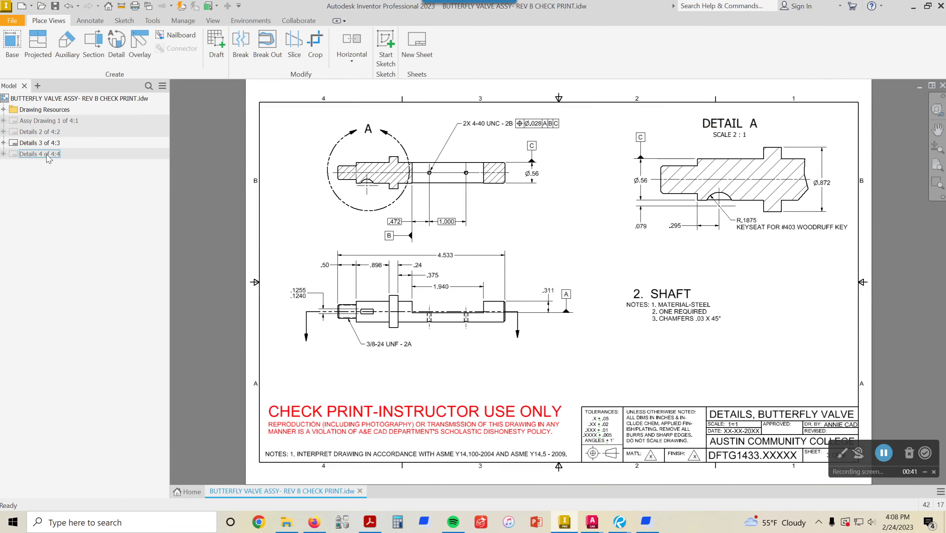
double_click(40, 154)
double_click(48, 121)
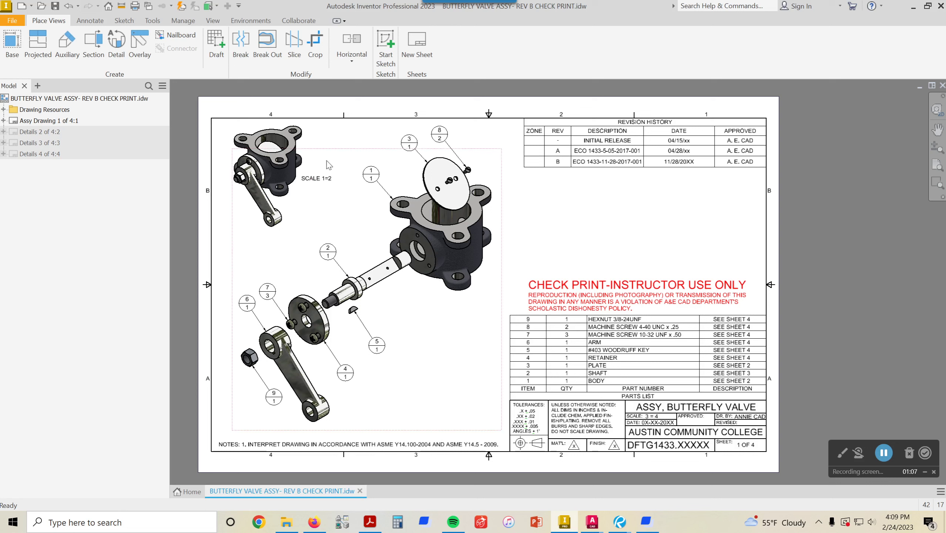
Export the butterfly valve assembly drawing in PDF format as BUTTERFLY VALVE ASSY- REV B CHECK PRINT.pdf
click(12, 20)
mouse_move(39, 165)
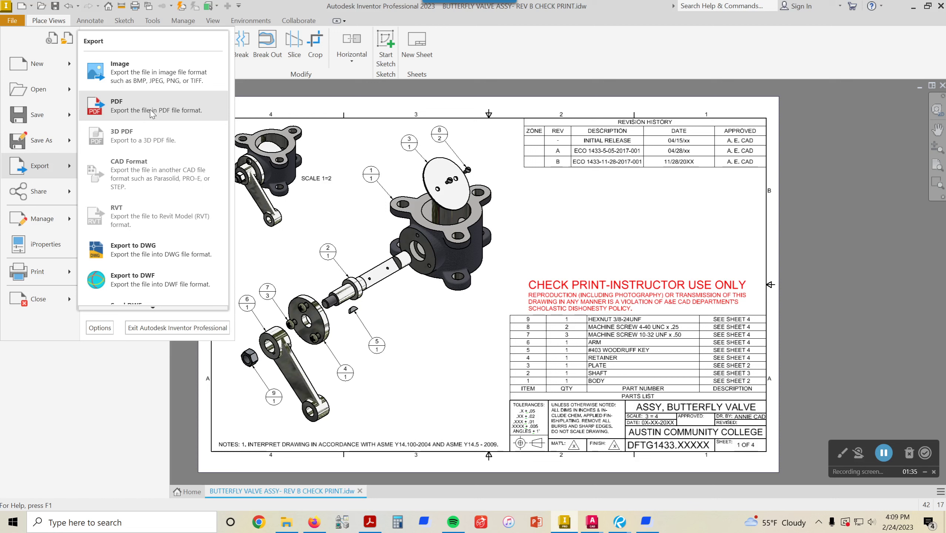
click(150, 110)
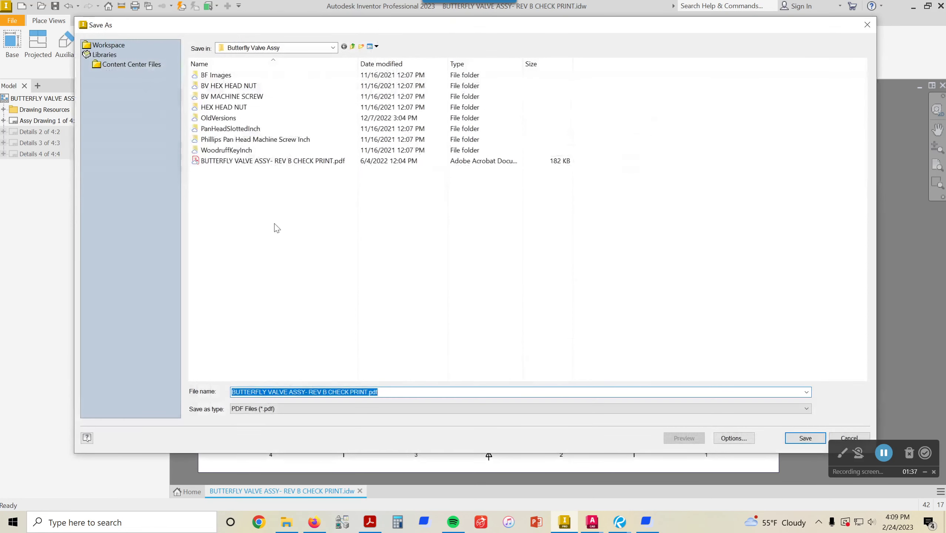
drag(453, 29, 460, 57)
click(812, 467)
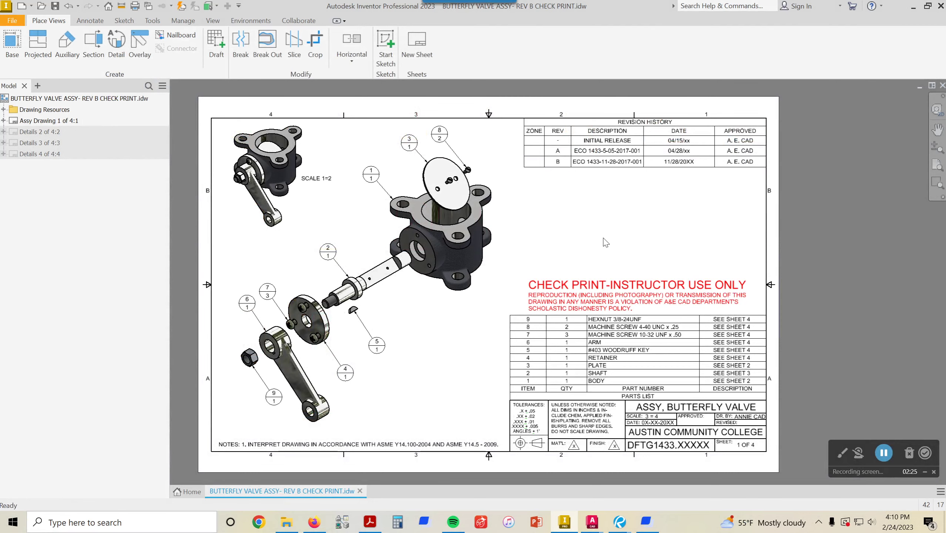
Switch to Bluebeam Revu 20 by searching for and launching it, and accept its license agreement
click(914, 6)
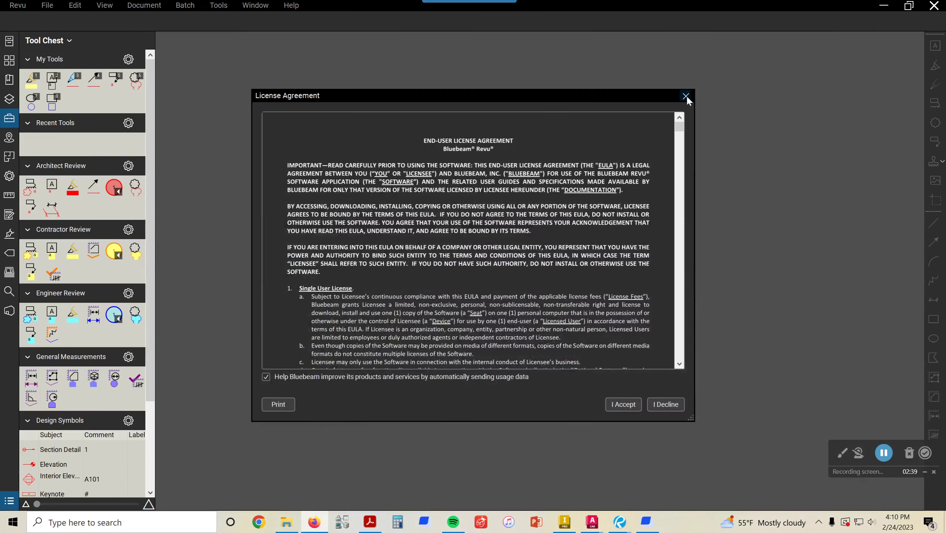
click(686, 96)
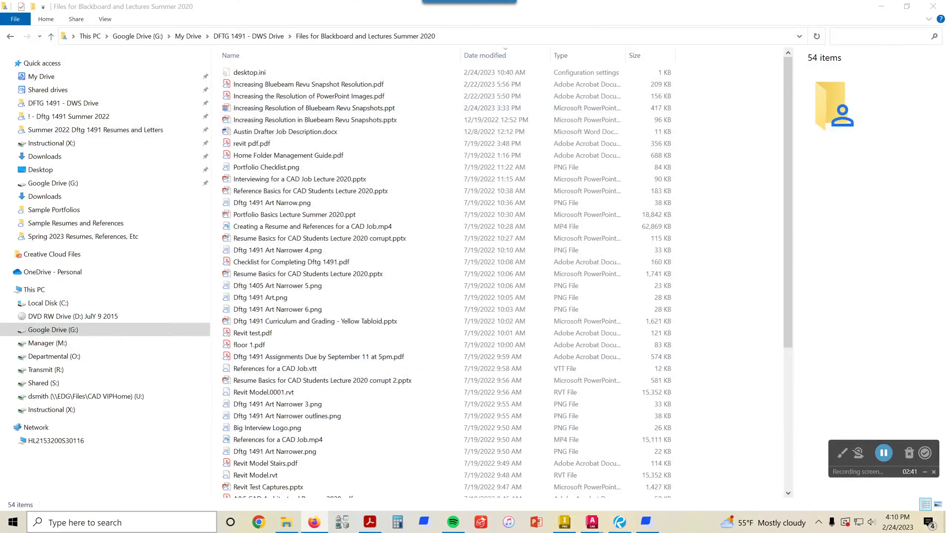
key(super+s)
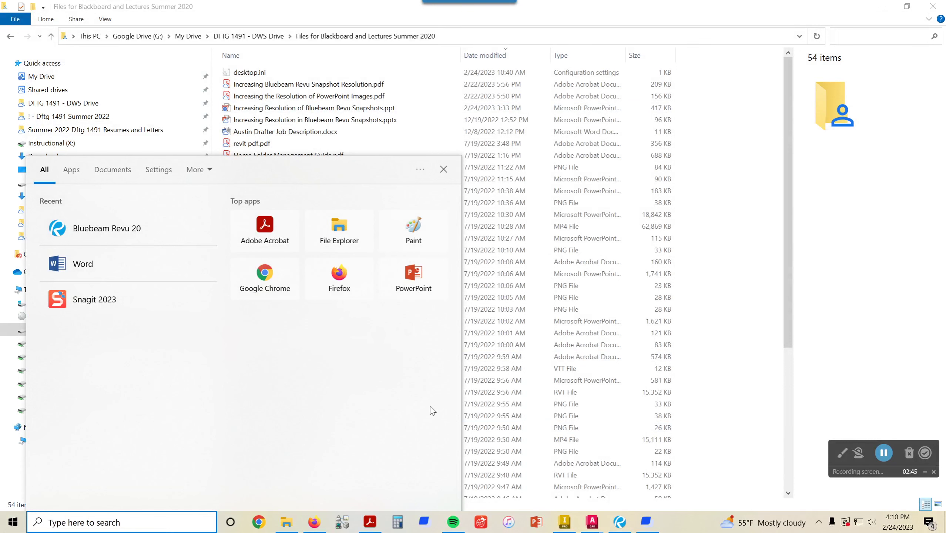
text(blue)
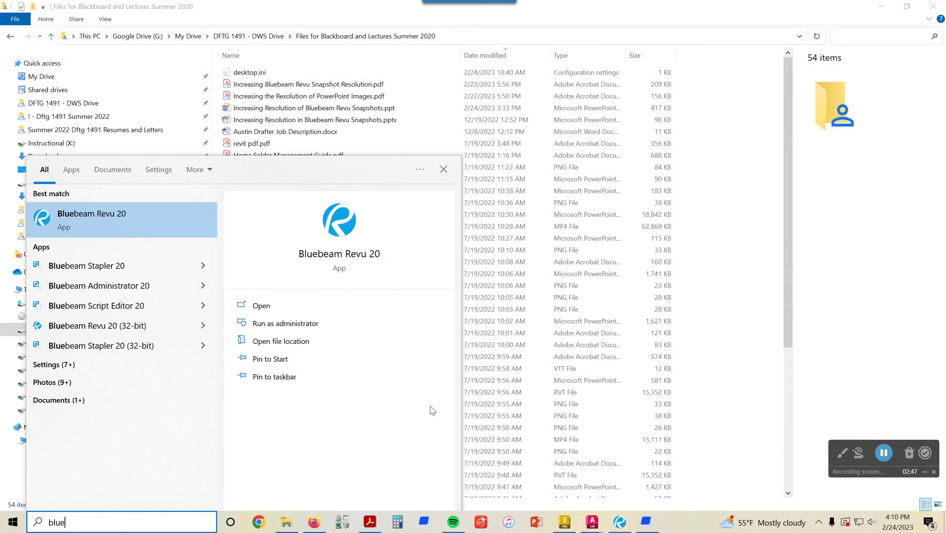
text(b)
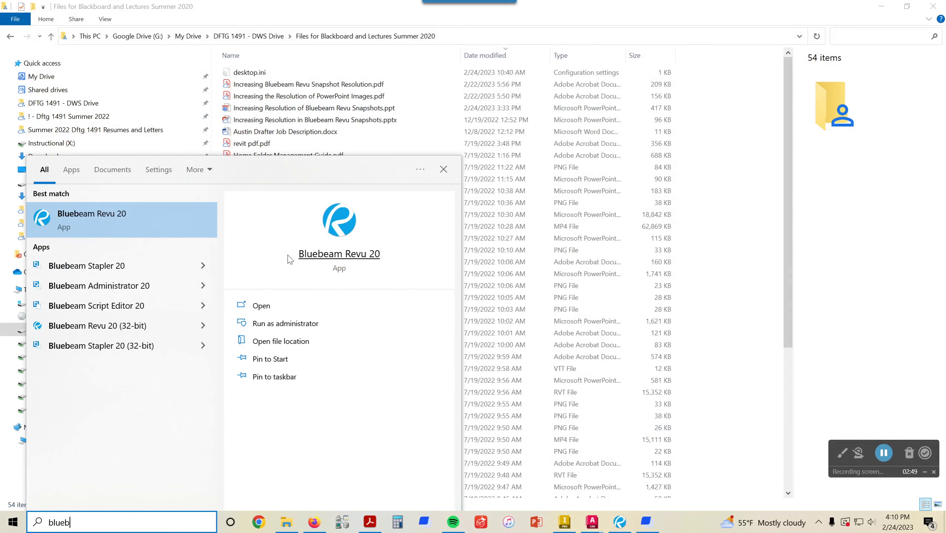
click(111, 218)
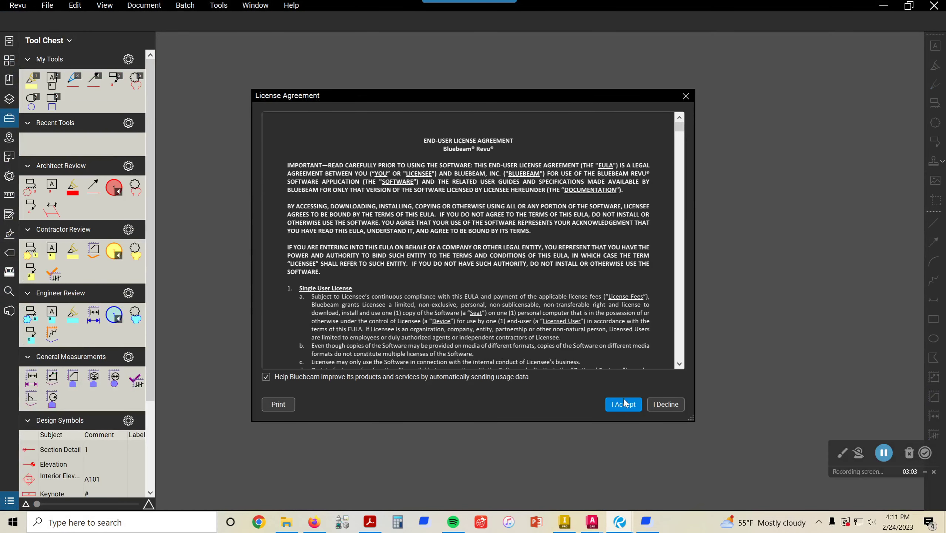
click(626, 404)
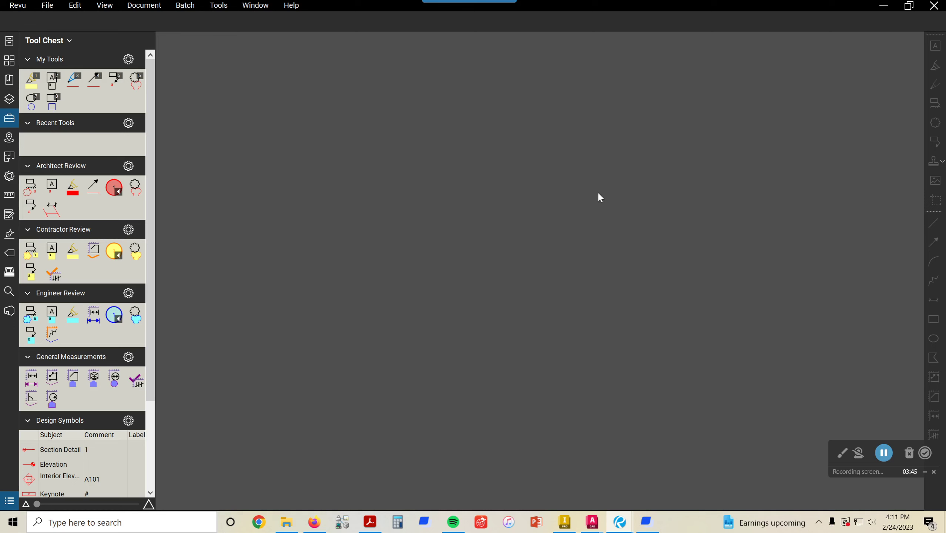
Open BUTTERFLY VALVE ASSY- REV B CHECK PRINT.pdf from Google Drive (G:), My Drive, Dftg 1433 - DWS Drive, Dftg 1433 Blackboard Files and Art Post Covid
click(47, 5)
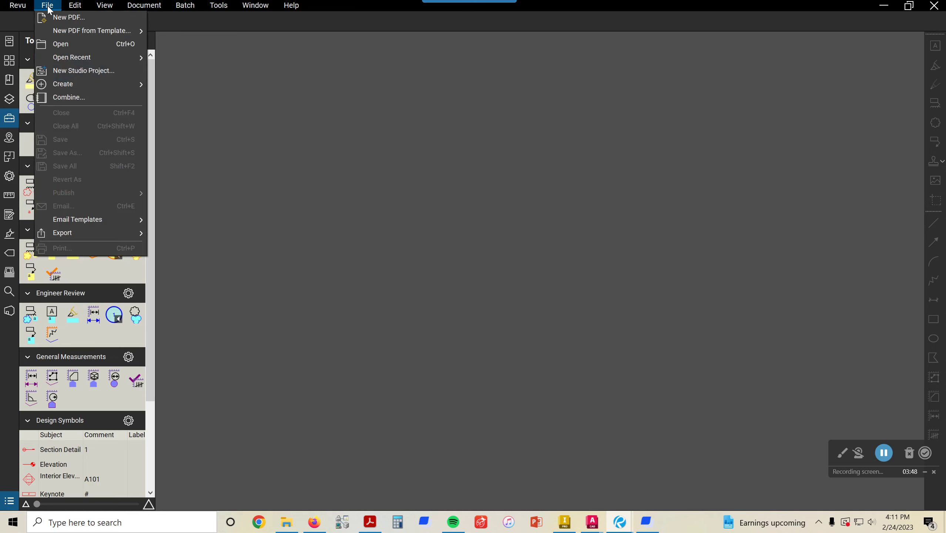
click(60, 44)
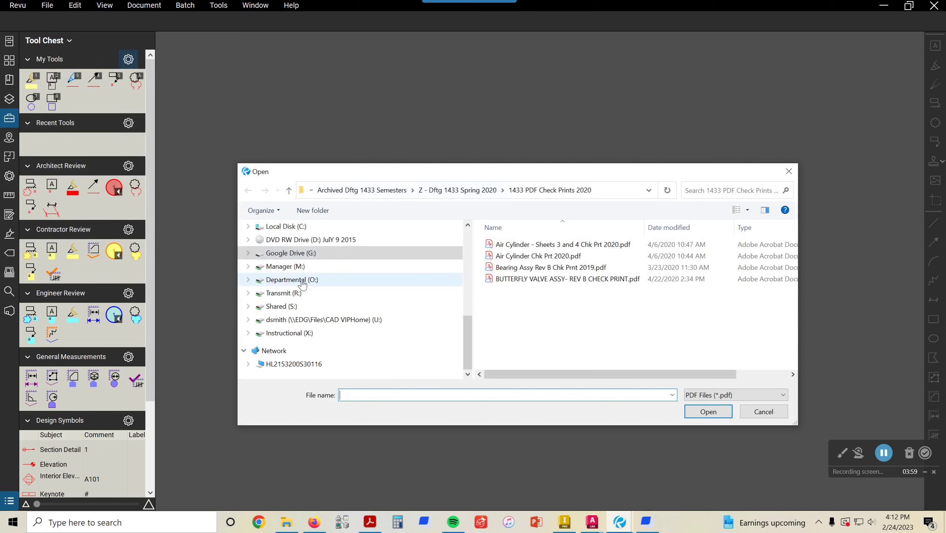
click(290, 253)
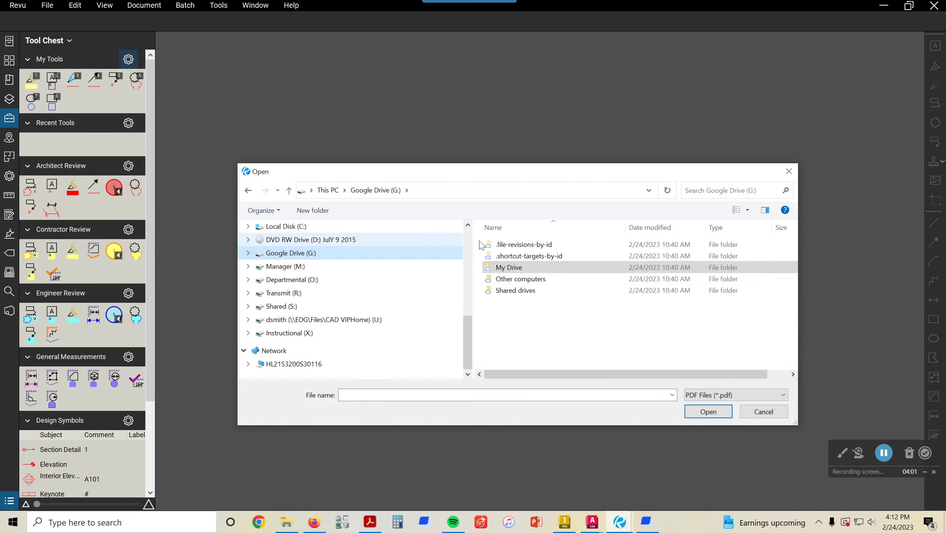
double_click(520, 268)
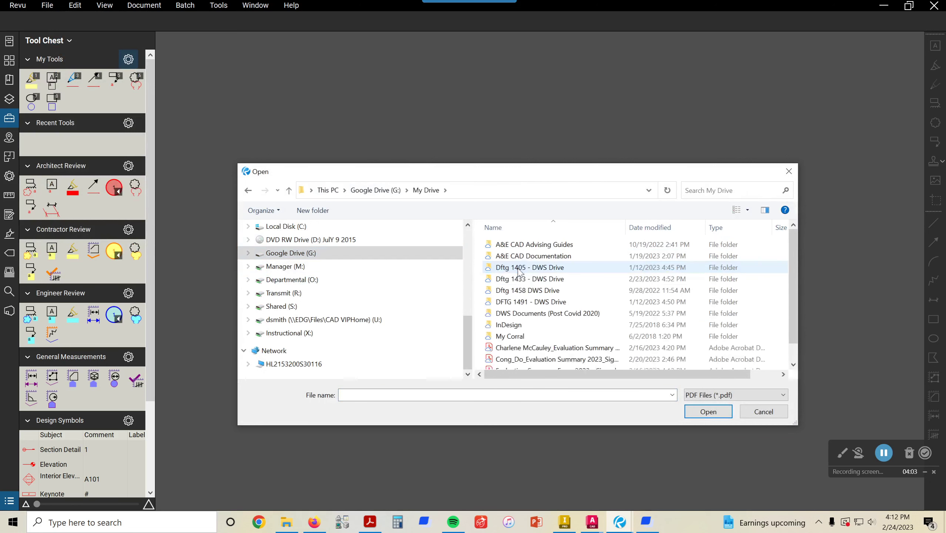
double_click(529, 279)
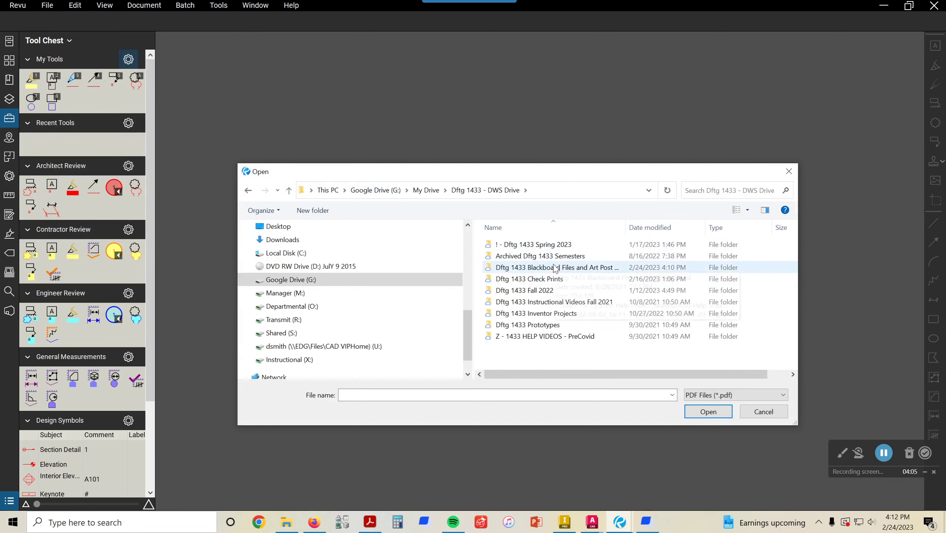
double_click(555, 268)
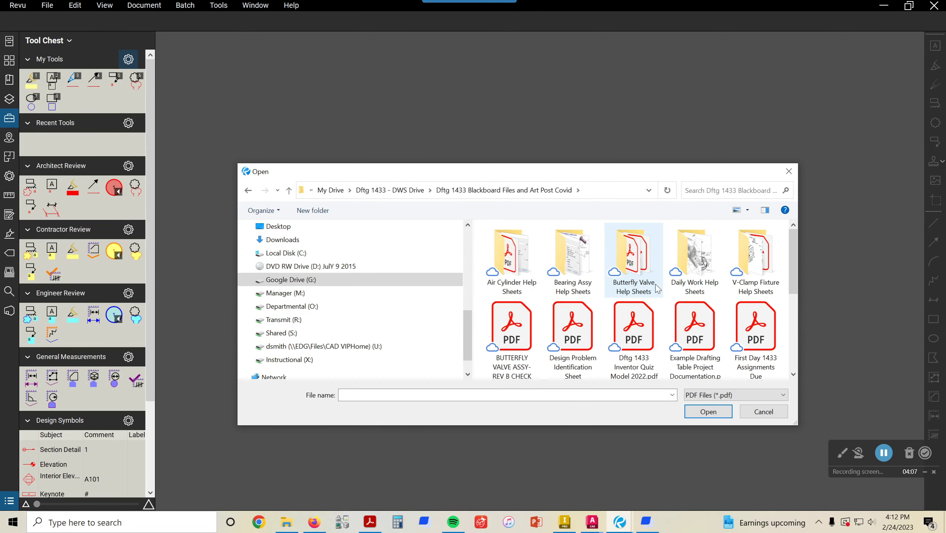
double_click(508, 357)
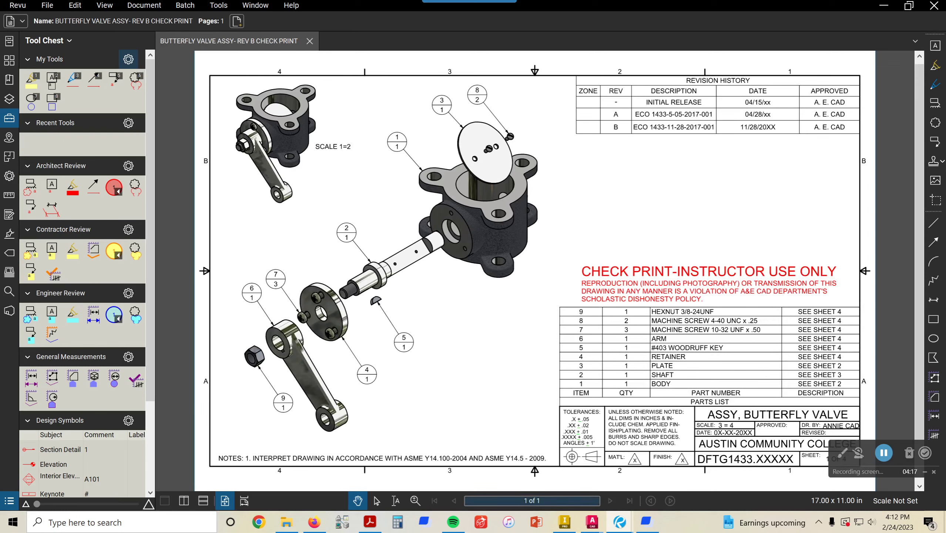
Open the BUTTERFLY VALVE ASSY- REV B CHECK PRINT.pdf file again from the same Blackboard Files folder
click(46, 6)
click(61, 44)
scroll(687, 295, down, 1)
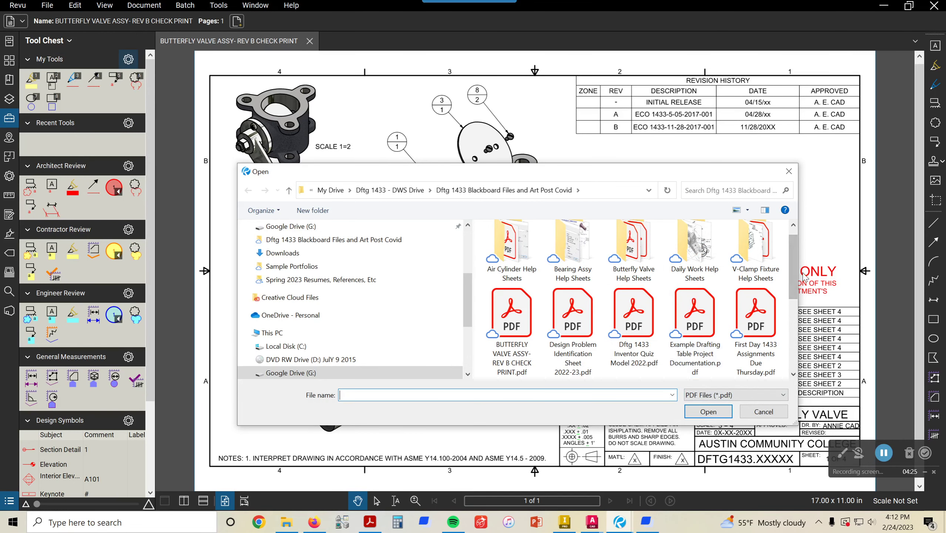
mouse_move(793, 278)
mouse_down()
mouse_move(792, 351)
mouse_move(796, 263)
mouse_up()
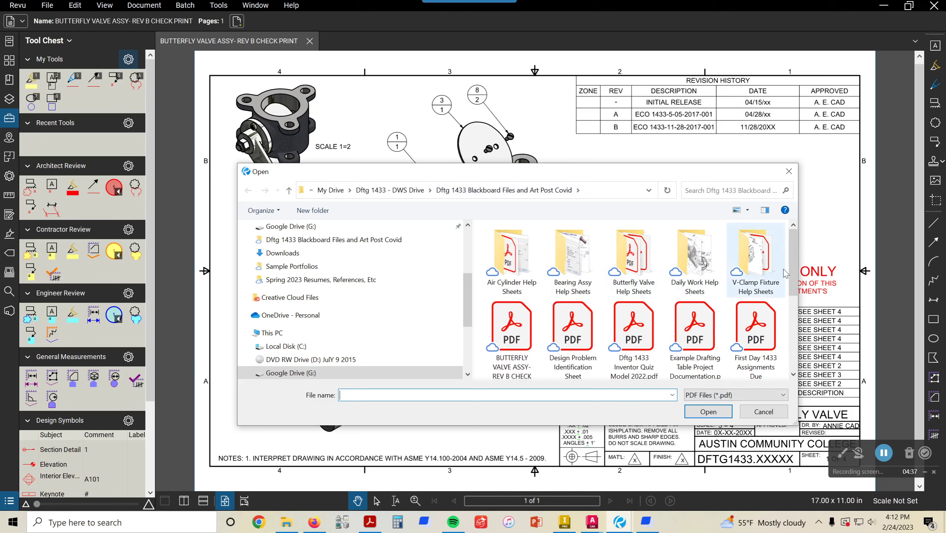
scroll(784, 284, down, 2)
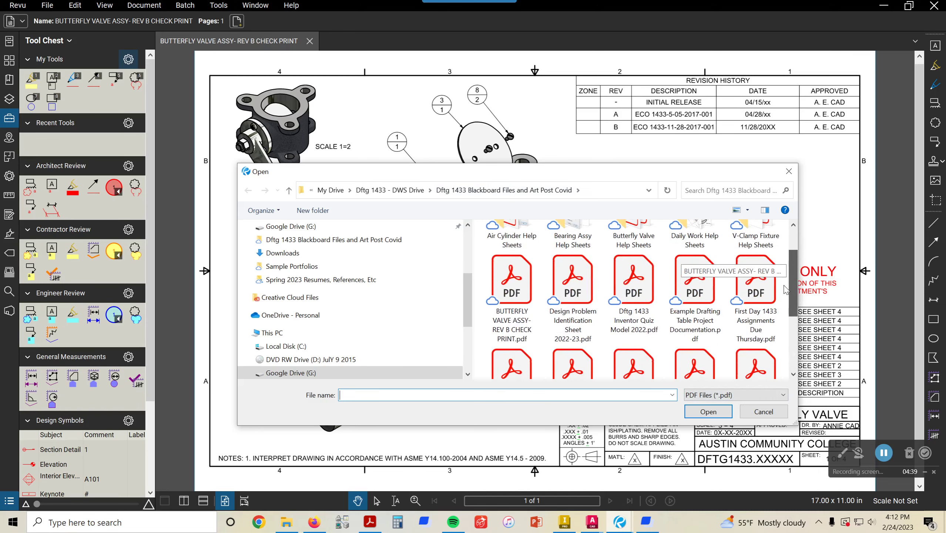
scroll(653, 295, down, 1)
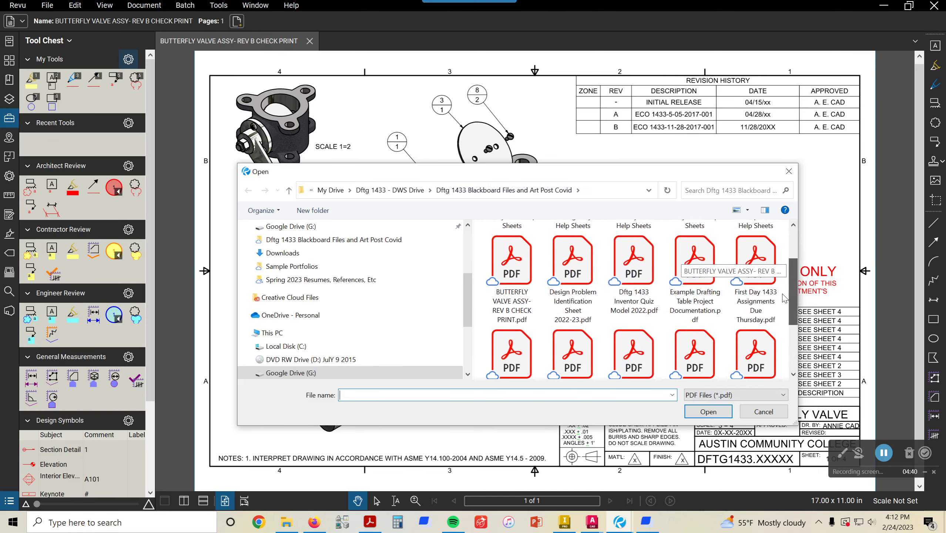
click(512, 298)
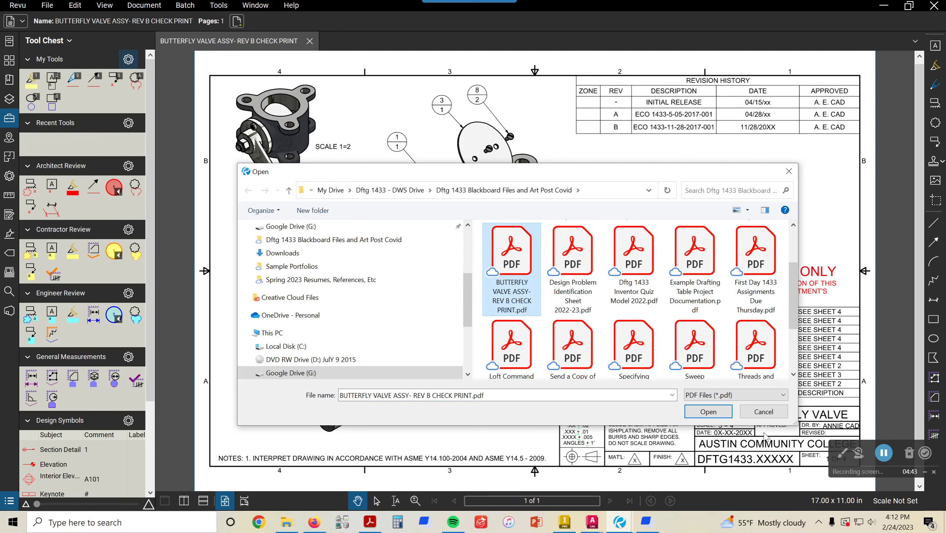
click(708, 411)
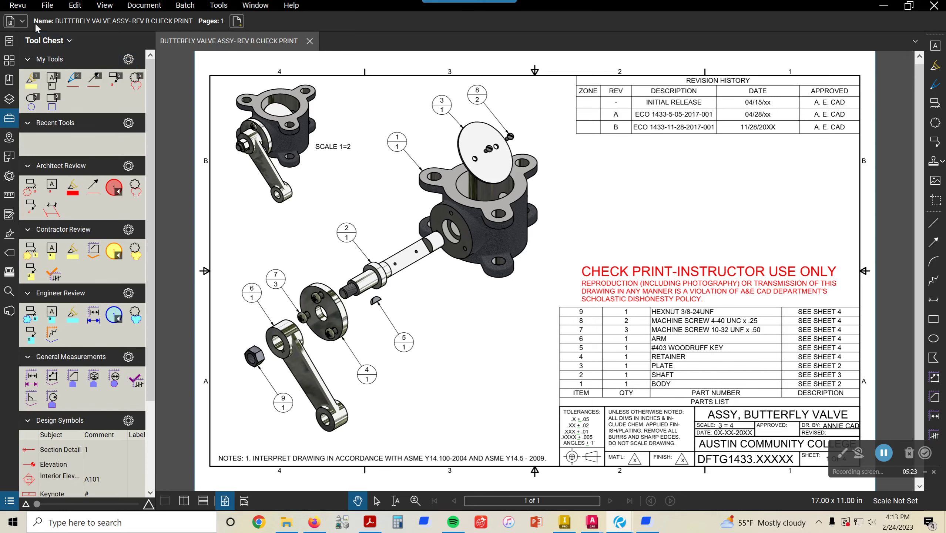
Set the Snapshot Resolution for markup tools to 600 in the preferences and apply the change
click(18, 6)
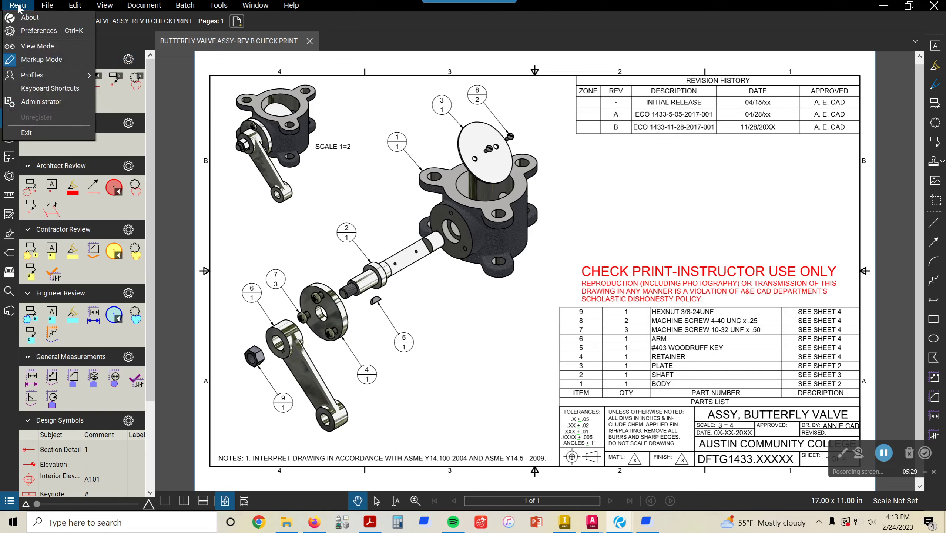
click(48, 30)
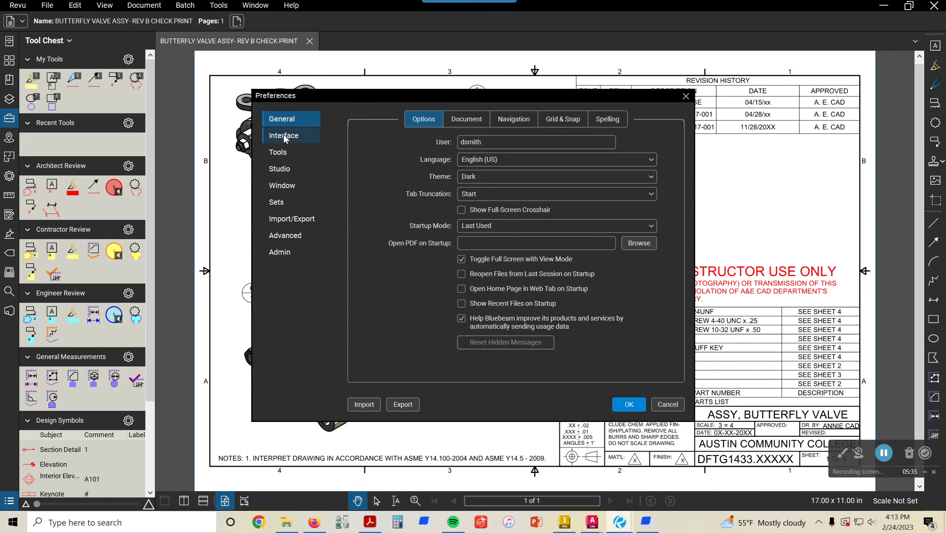
click(283, 156)
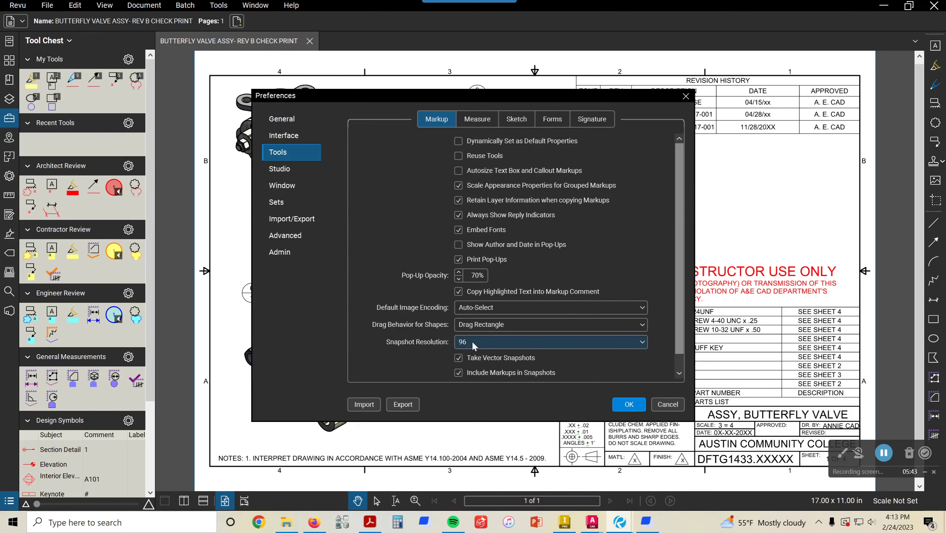
click(643, 339)
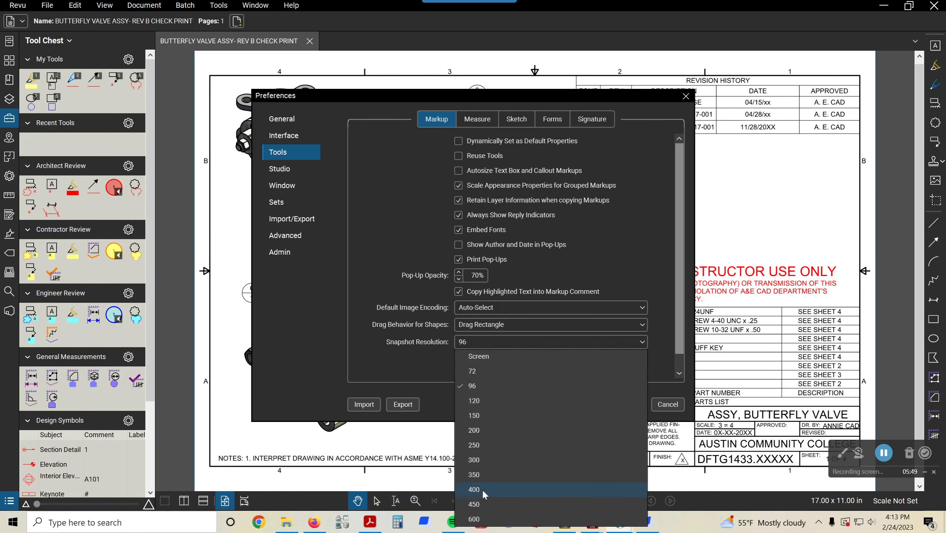
click(474, 519)
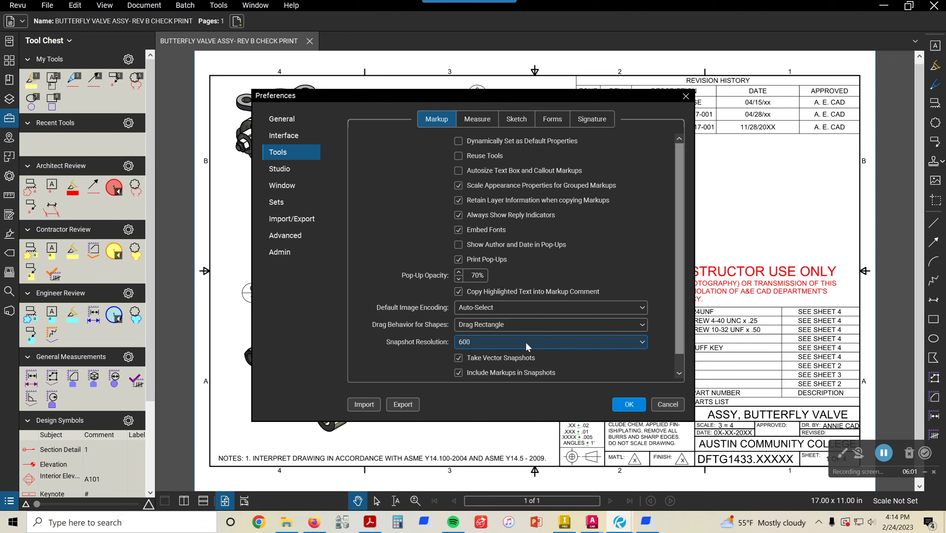
click(630, 406)
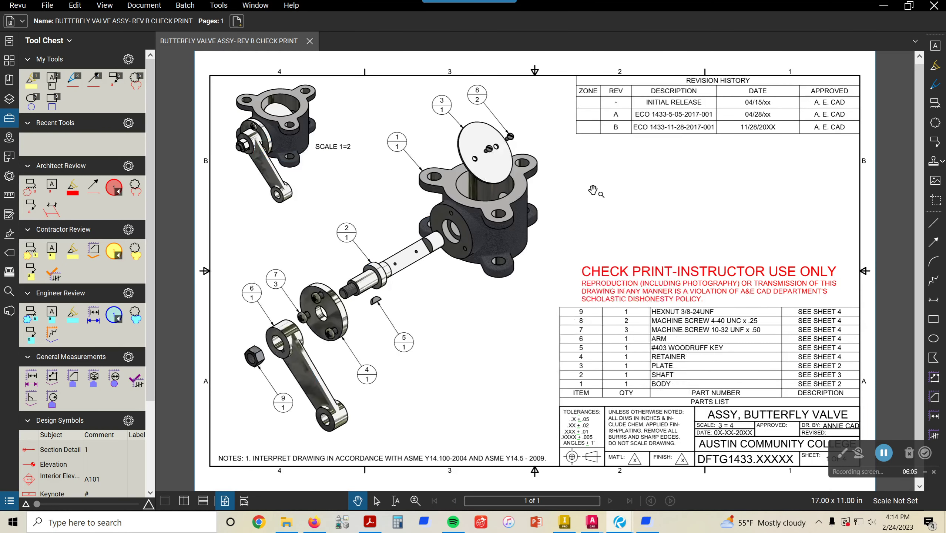
Take a snapshot of the assembly drawing sheet, framing the area just outside its entire border
click(79, 8)
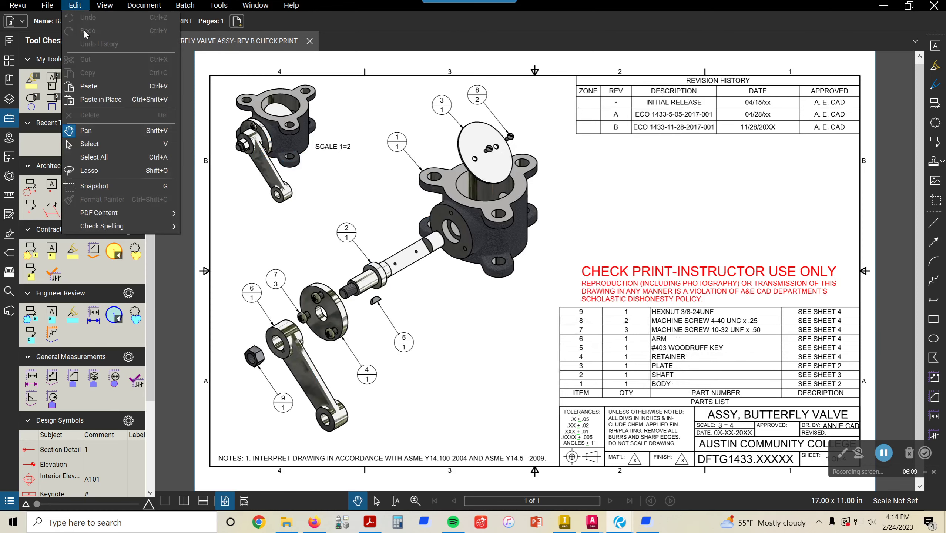
click(102, 186)
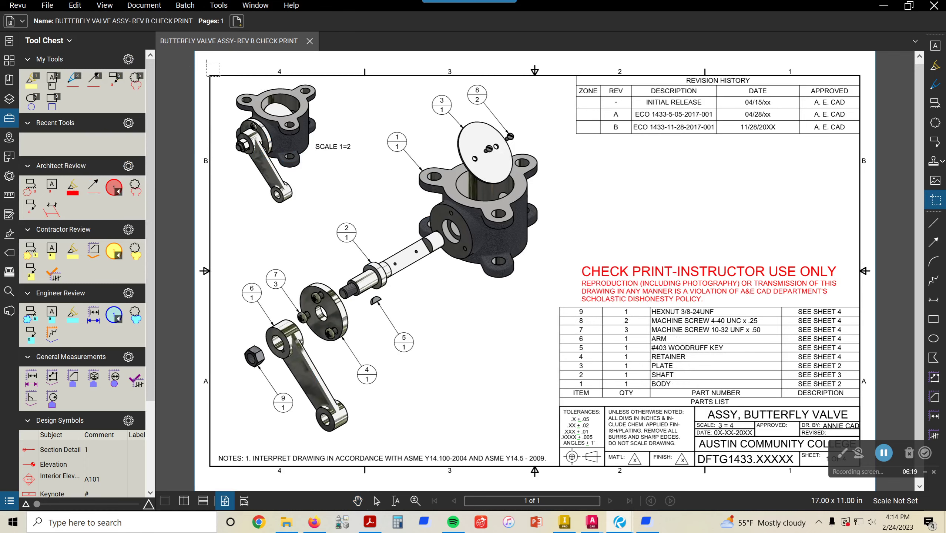
mouse_move(201, 66)
mouse_down()
mouse_move(388, 250)
mouse_move(534, 373)
mouse_move(547, 465)
mouse_move(872, 475)
mouse_up()
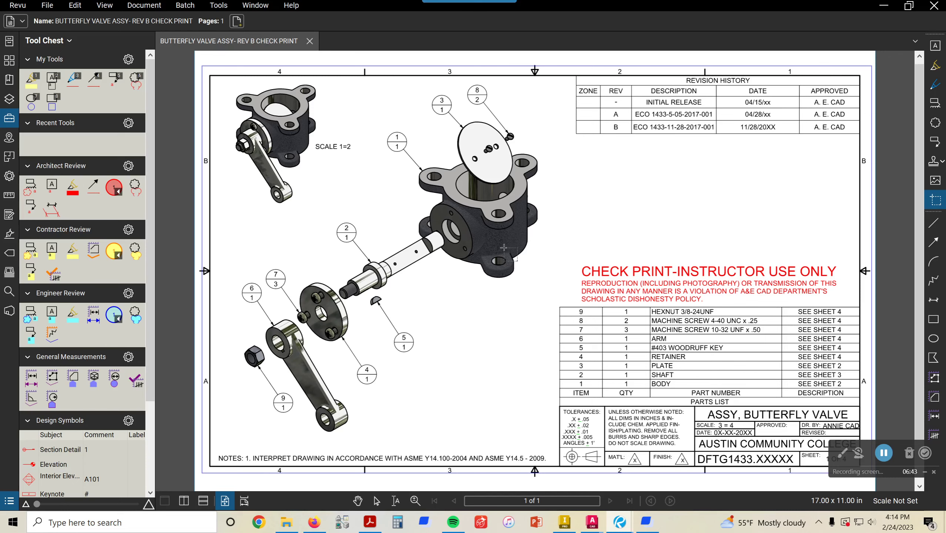
Switch to PowerPoint and create a new blank presentation
click(536, 523)
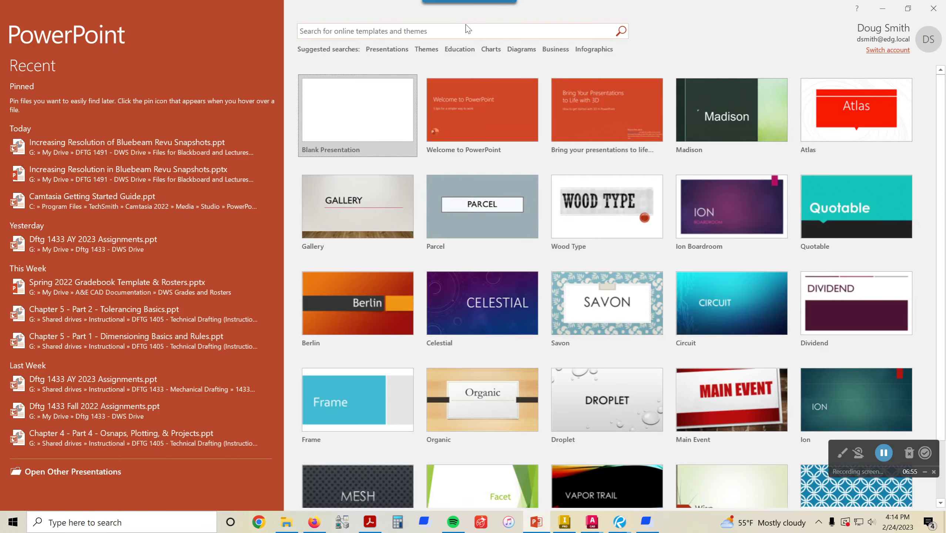
click(366, 108)
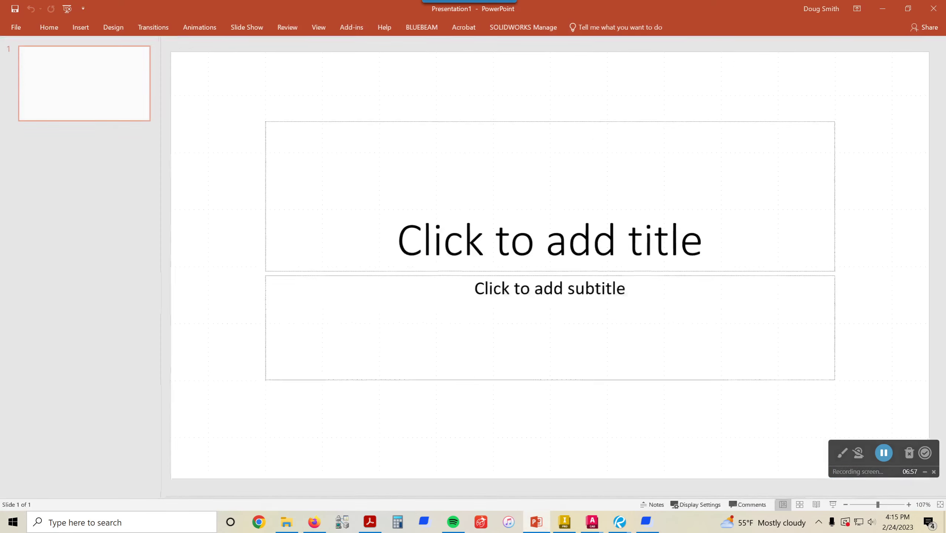